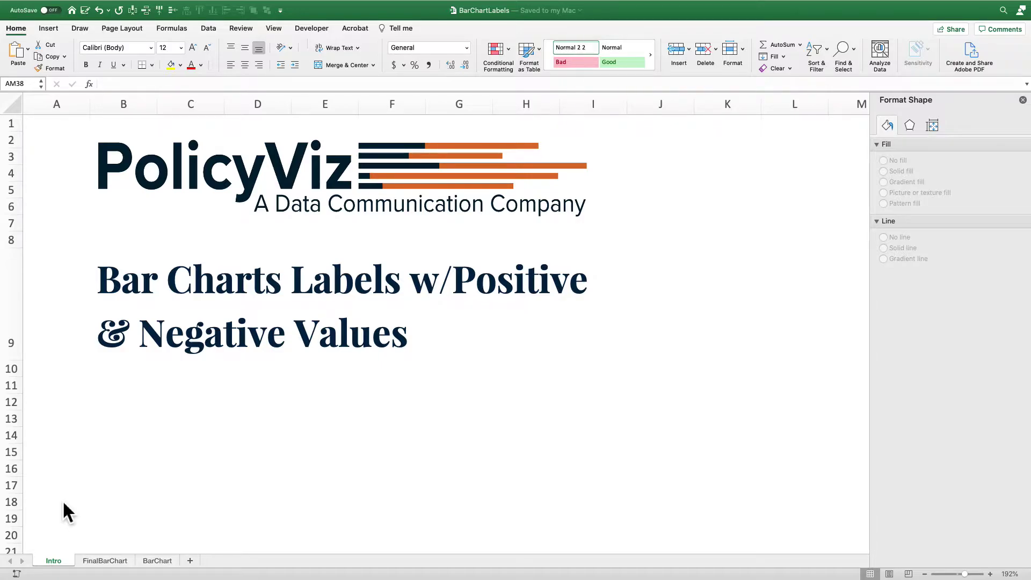
{"action": "left_click", "coordinate": [97, 561]}
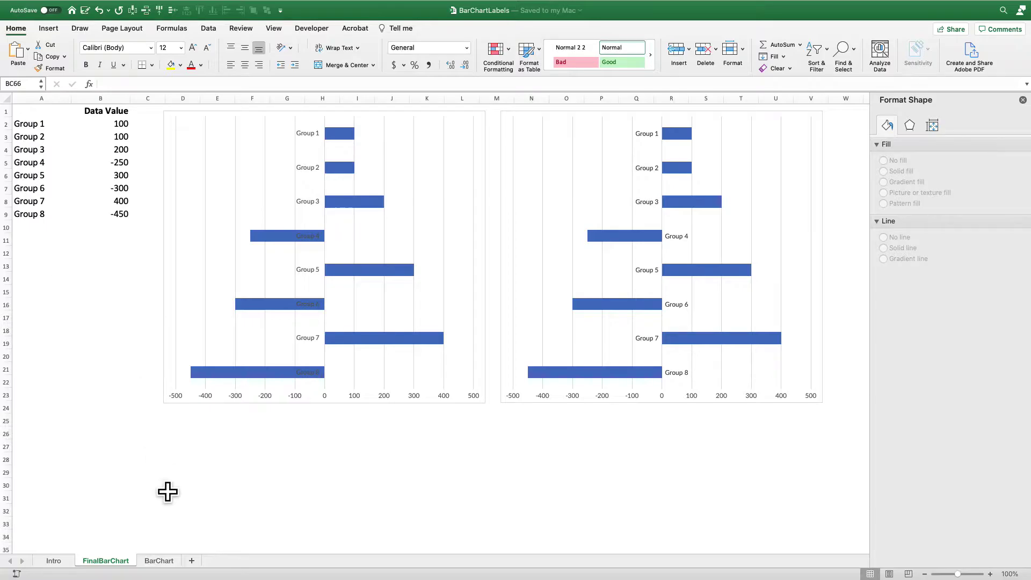
Step: On the BarChart sheet, inspect C2's Filler formula and the Group 4 value and Filler cells
{"action": "left_click", "coordinate": [159, 561]}
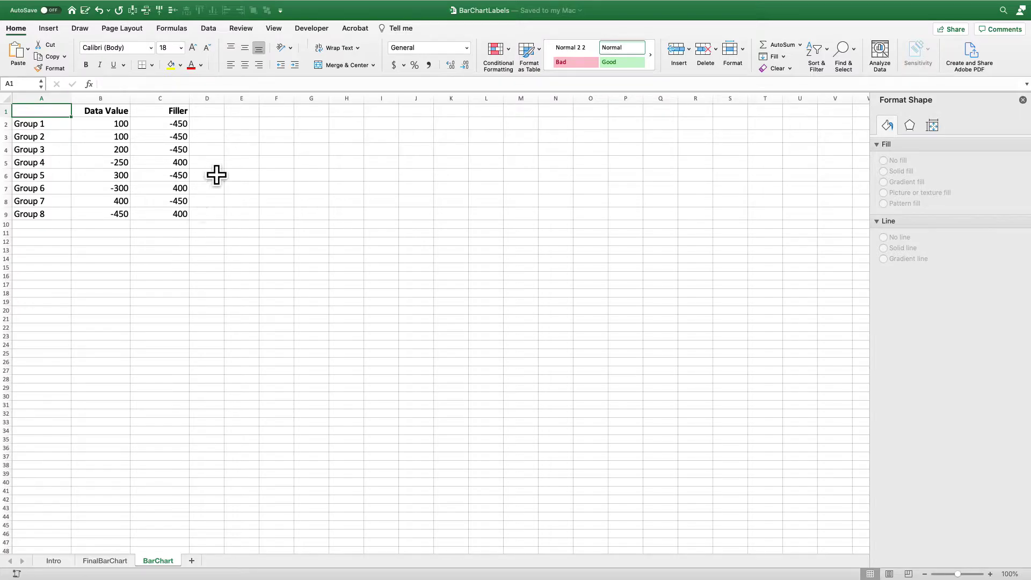
{"action": "left_click", "coordinate": [179, 129]}
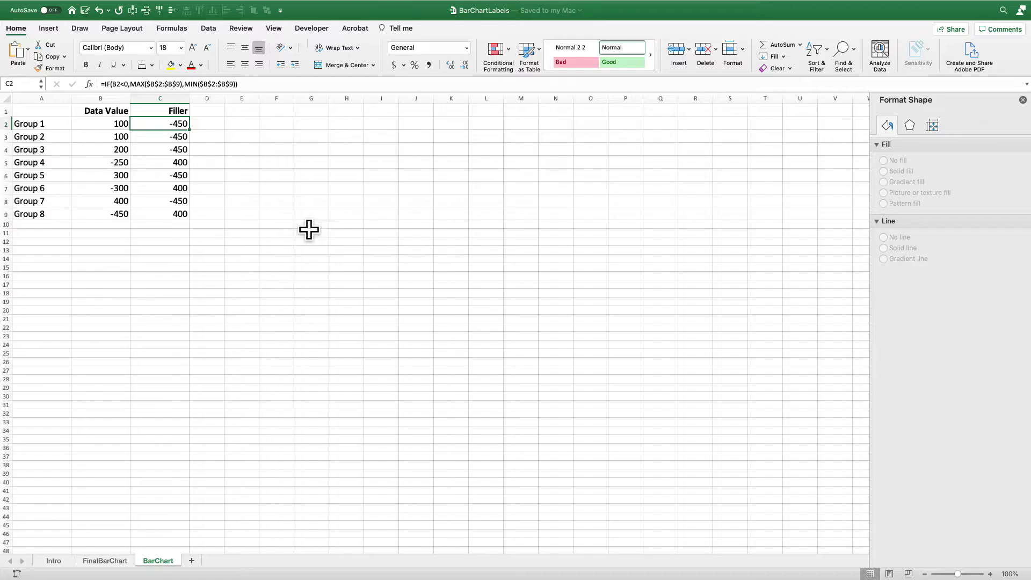
{"action": "left_click", "coordinate": [126, 164]}
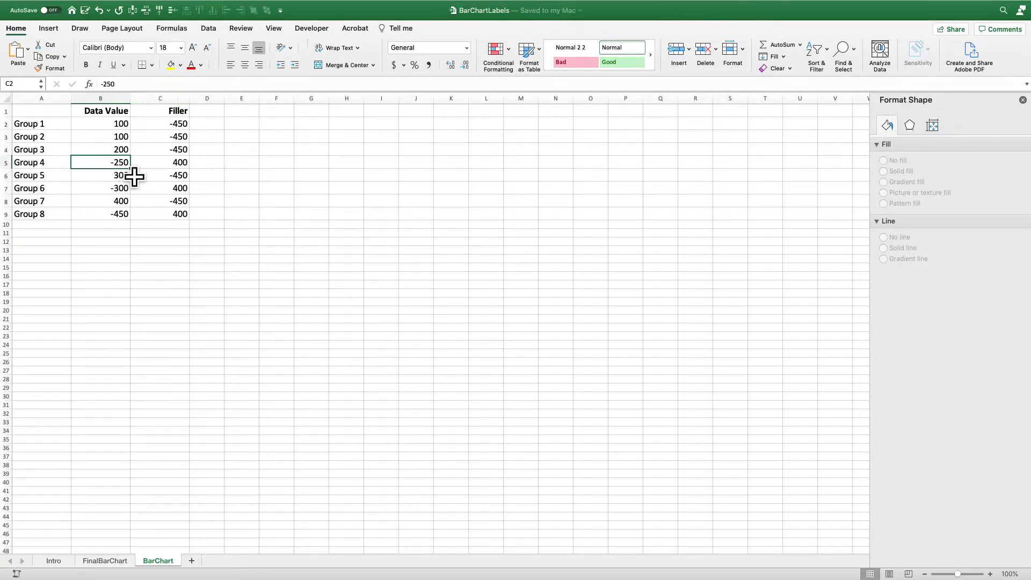
{"action": "left_click", "coordinate": [173, 166], "text": "shift"}
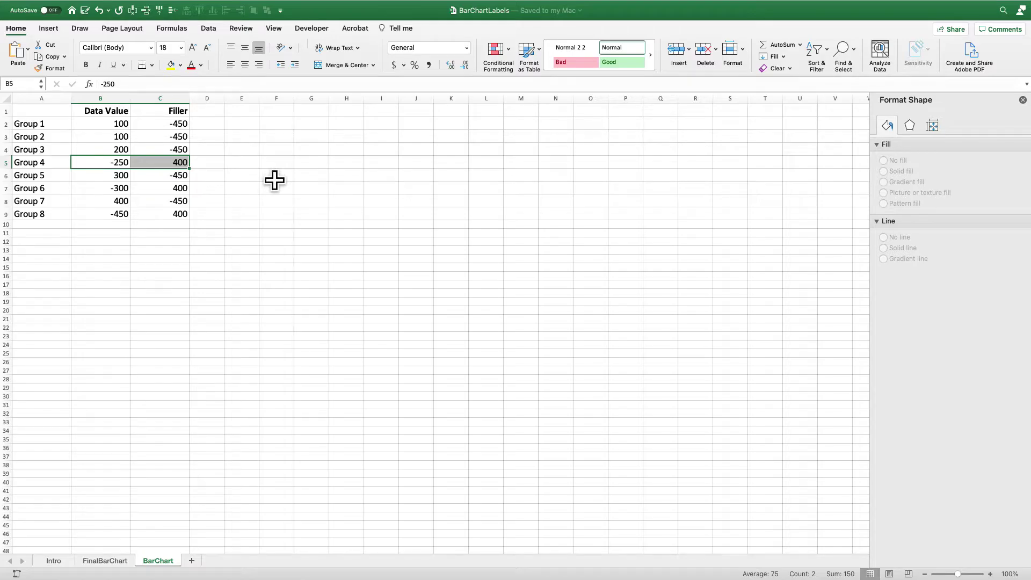
{"action": "left_click", "coordinate": [186, 126]}
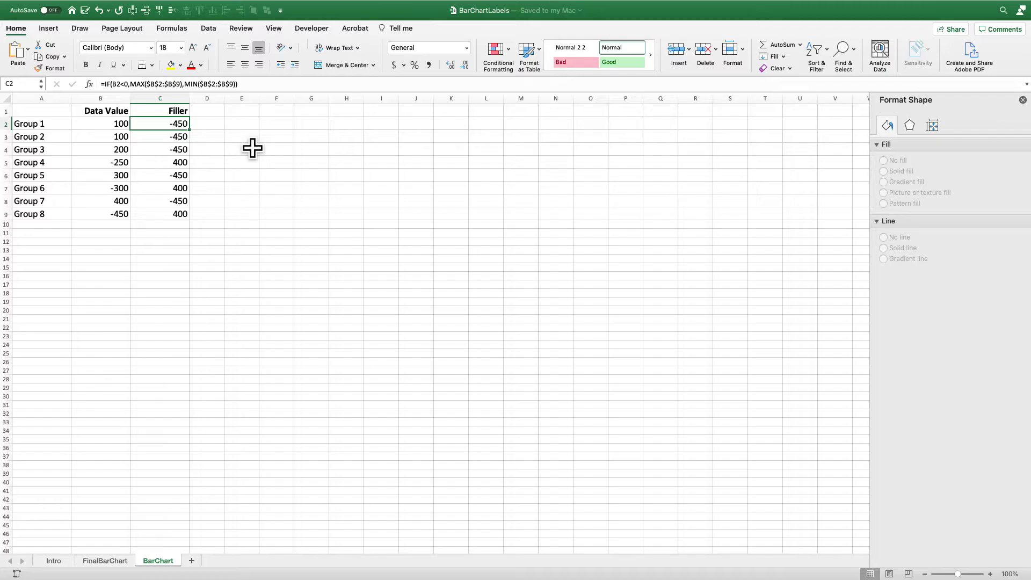
{"action": "left_click_drag", "start_coordinate": [120, 125], "coordinate": [164, 152]}
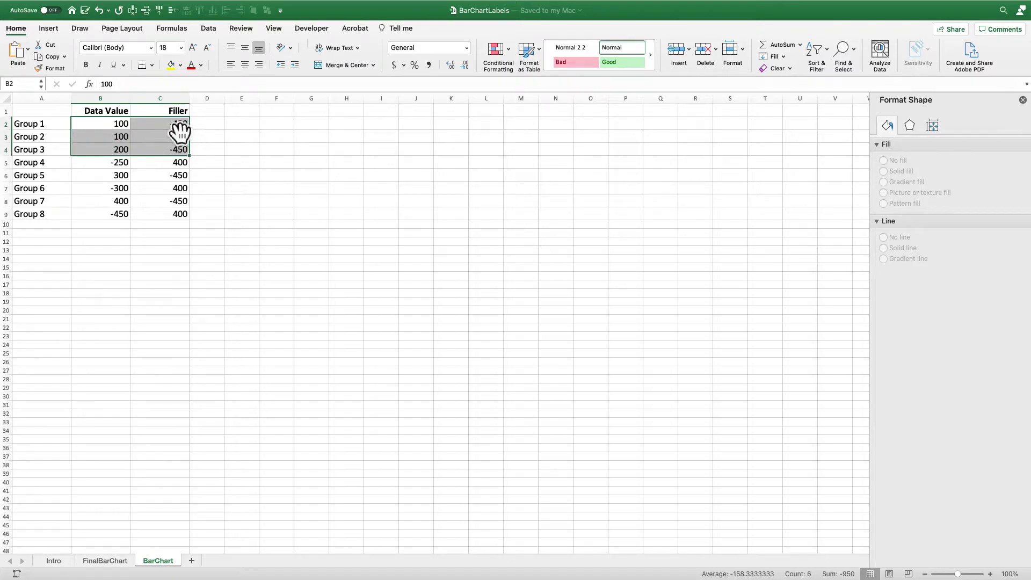
{"action": "left_click", "coordinate": [132, 176]}
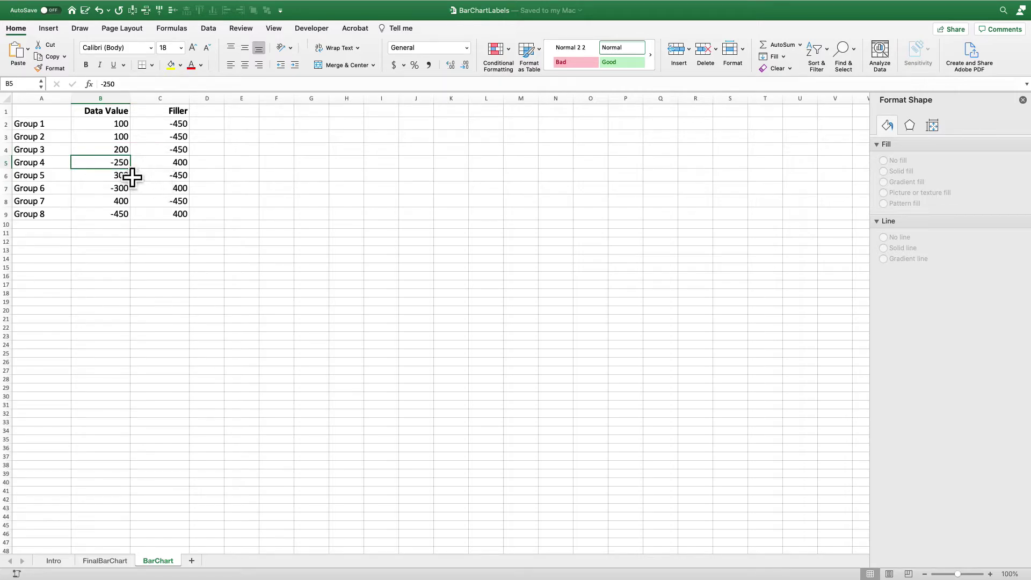
{"action": "left_click_drag", "start_coordinate": [134, 175], "coordinate": [169, 177]}
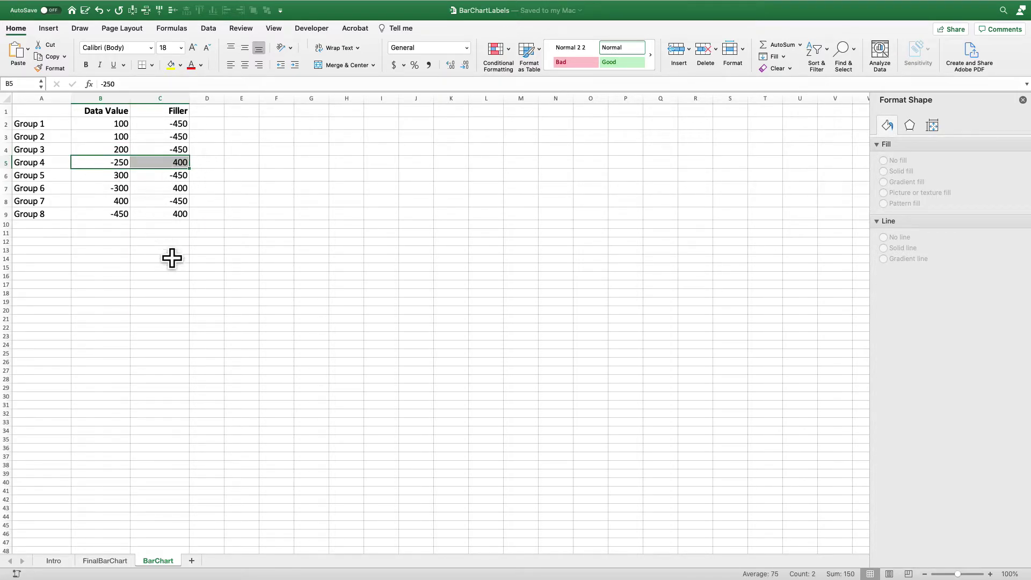
{"action": "left_click", "coordinate": [185, 124]}
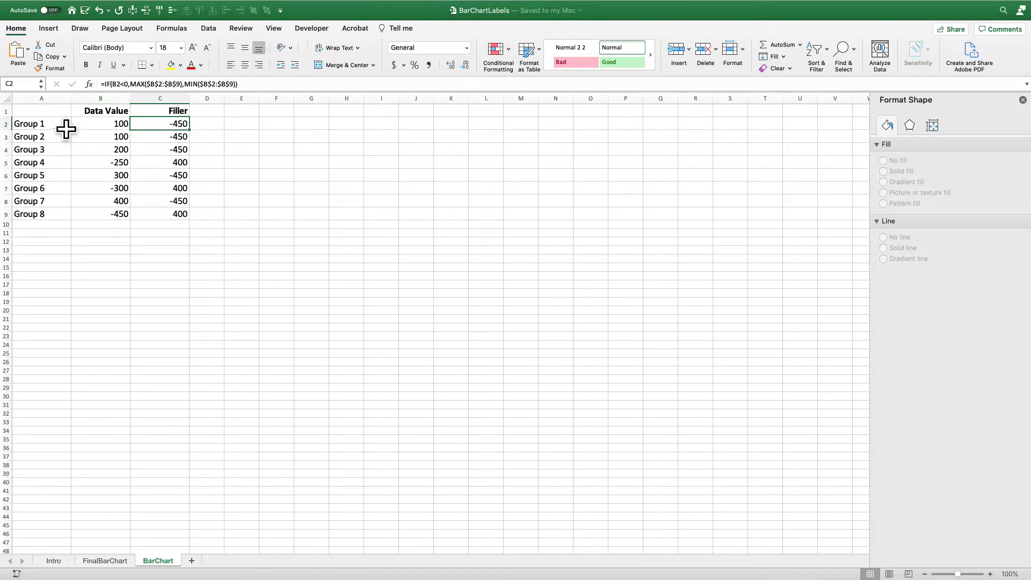
{"action": "key", "text": "ctrl+Home"}
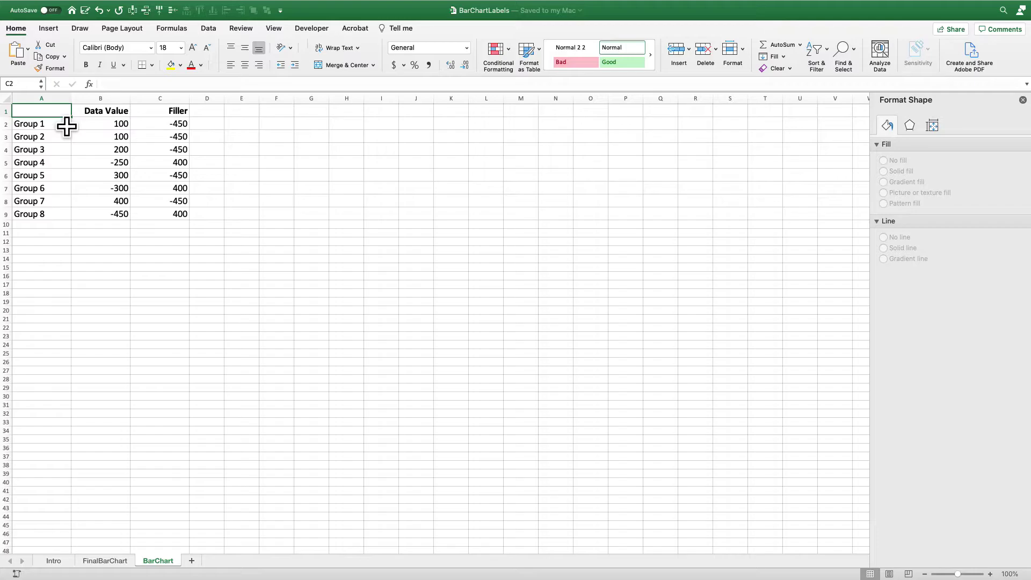
Step: Copy C2's formula =IF(B2<0,MAX($B$2:$B$9),MIN($B$2:$B$9)) and paste it as text into A11
{"action": "left_click", "coordinate": [163, 128]}
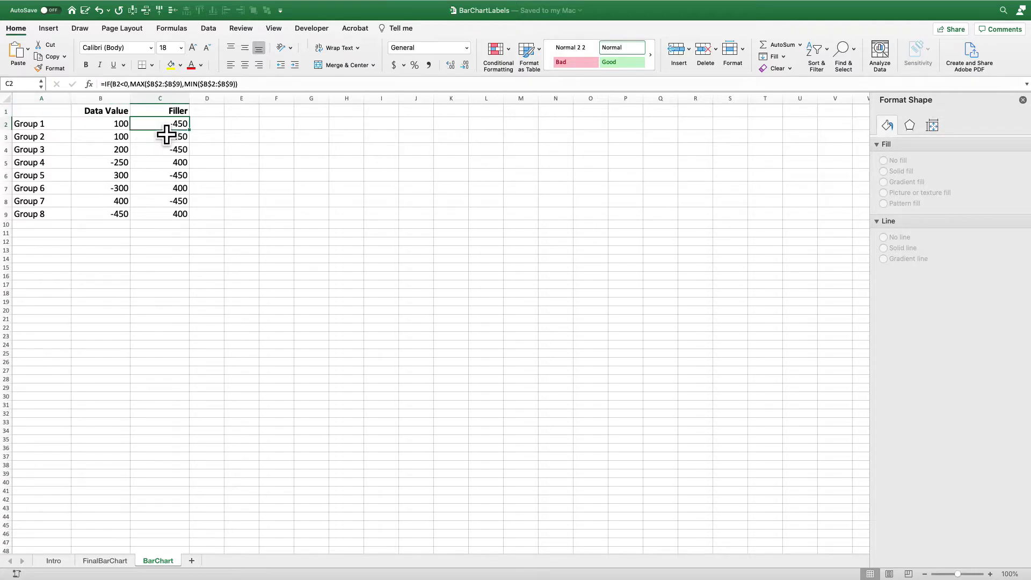
{"action": "left_click", "coordinate": [251, 86]}
{"action": "left_click_drag", "start_coordinate": [250, 86], "coordinate": [102, 84]}
{"action": "key", "text": "cmd+c"}
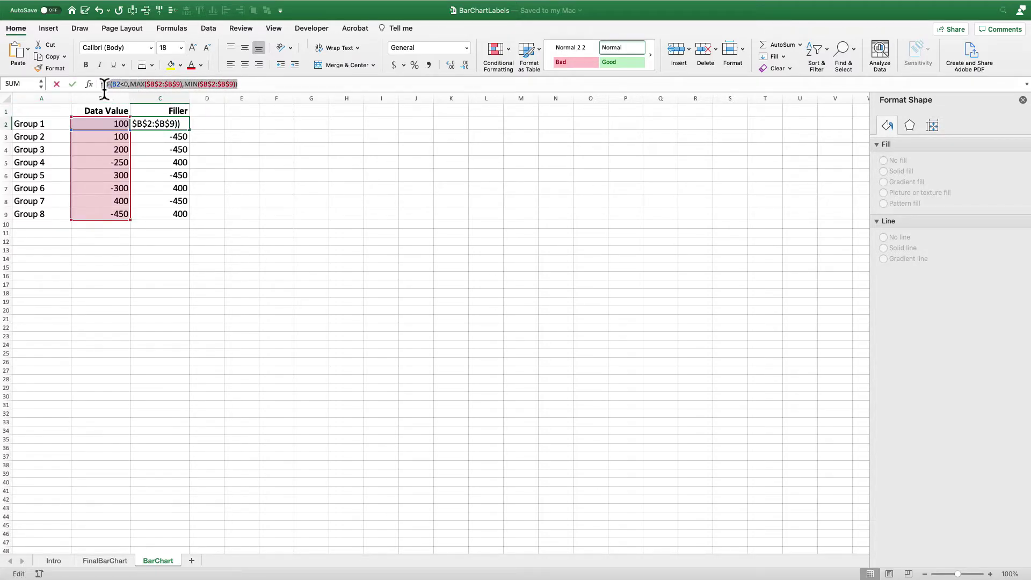
{"action": "key", "text": "Return"}
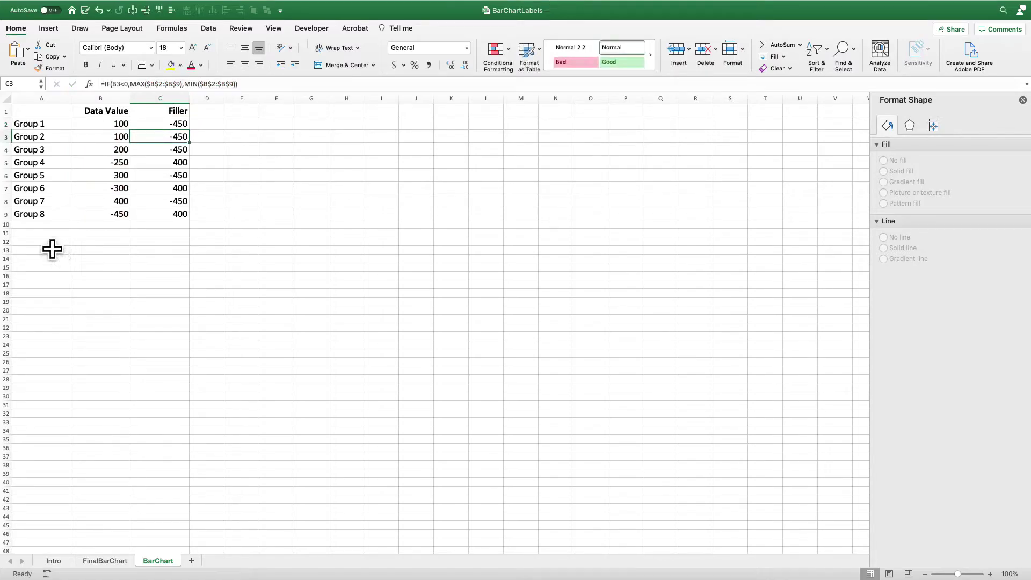
{"action": "left_click", "coordinate": [46, 234]}
{"action": "type", "text": "'"}
{"action": "key", "text": "cmd+v"}
{"action": "key", "text": "Return"}
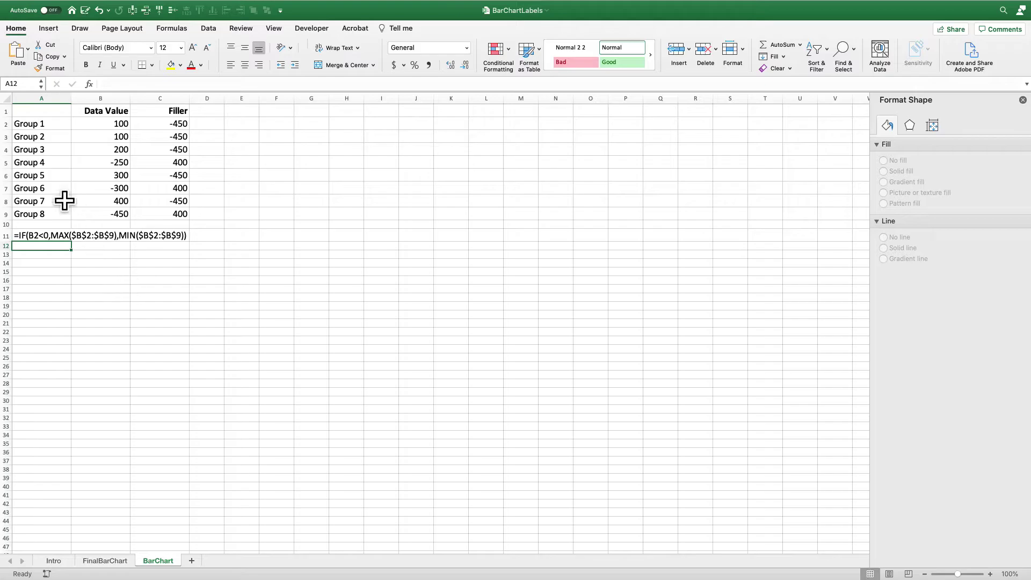
Step: Insert a clustered bar chart of A1:C9, placed beside the table and enlarged
{"action": "left_click_drag", "start_coordinate": [48, 111], "coordinate": [179, 225]}
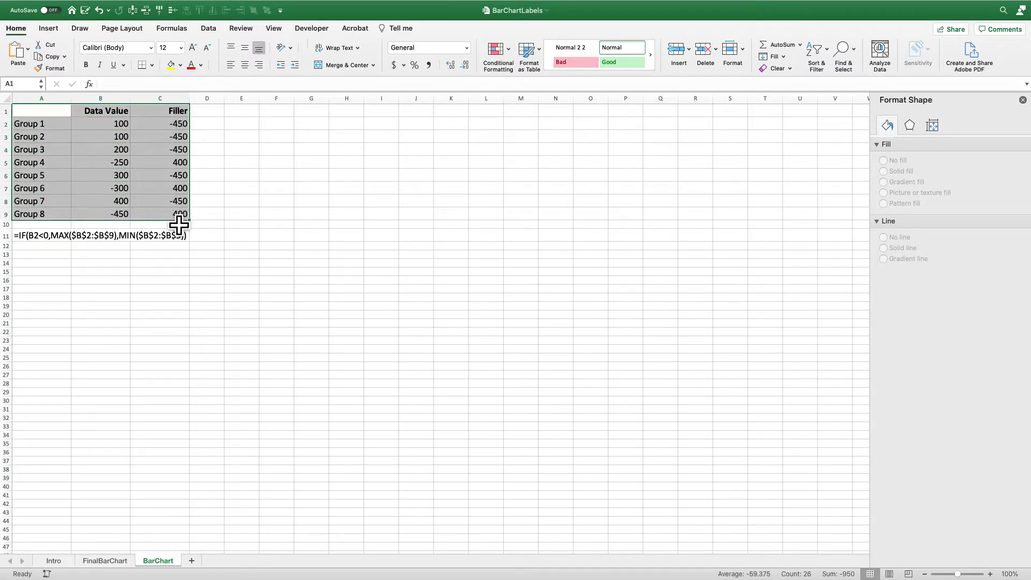
{"action": "left_click", "coordinate": [54, 25]}
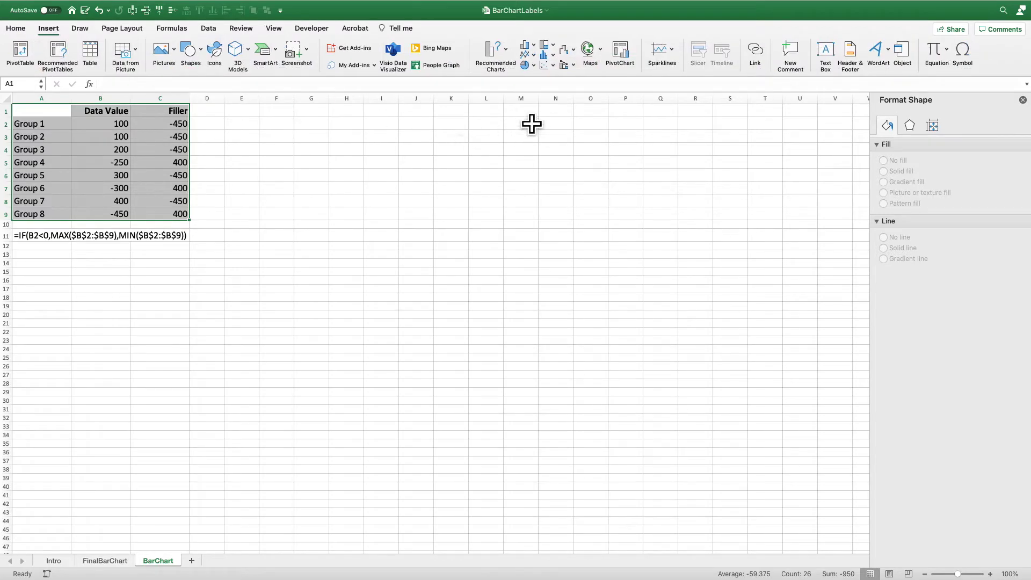
{"action": "left_click", "coordinate": [527, 43]}
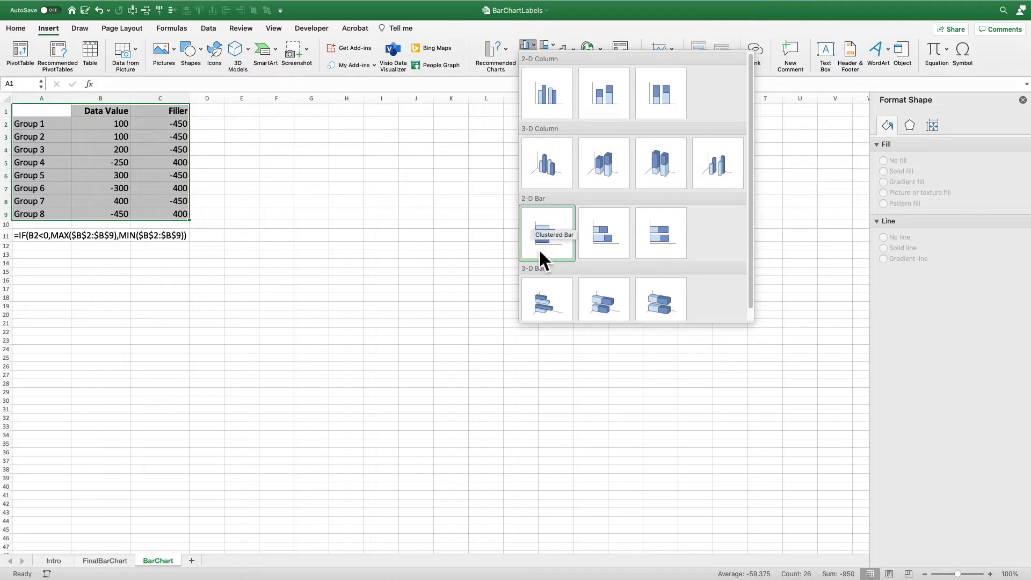
{"action": "left_click", "coordinate": [550, 235]}
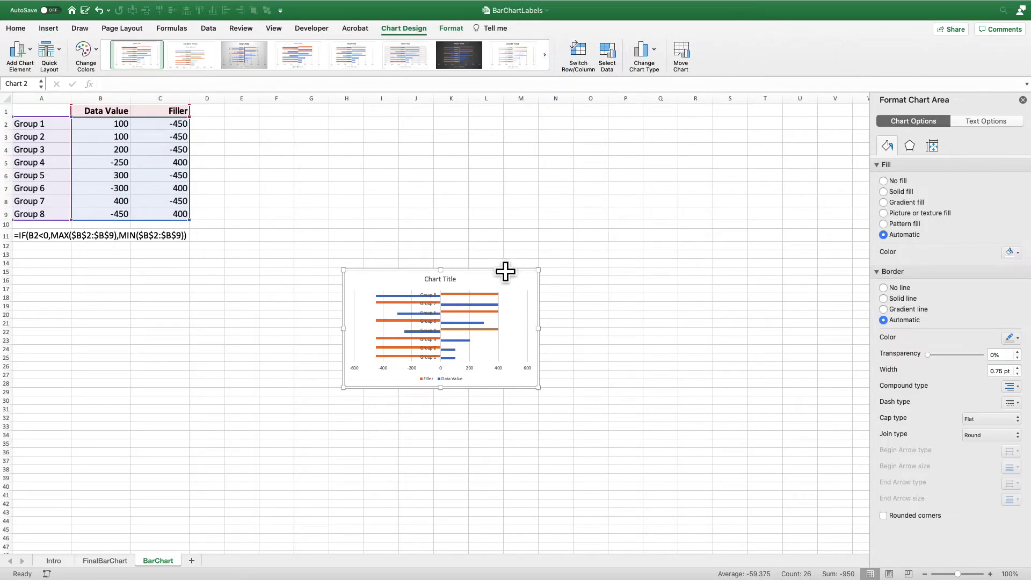
{"action": "left_click_drag", "start_coordinate": [437, 287], "coordinate": [316, 130]}
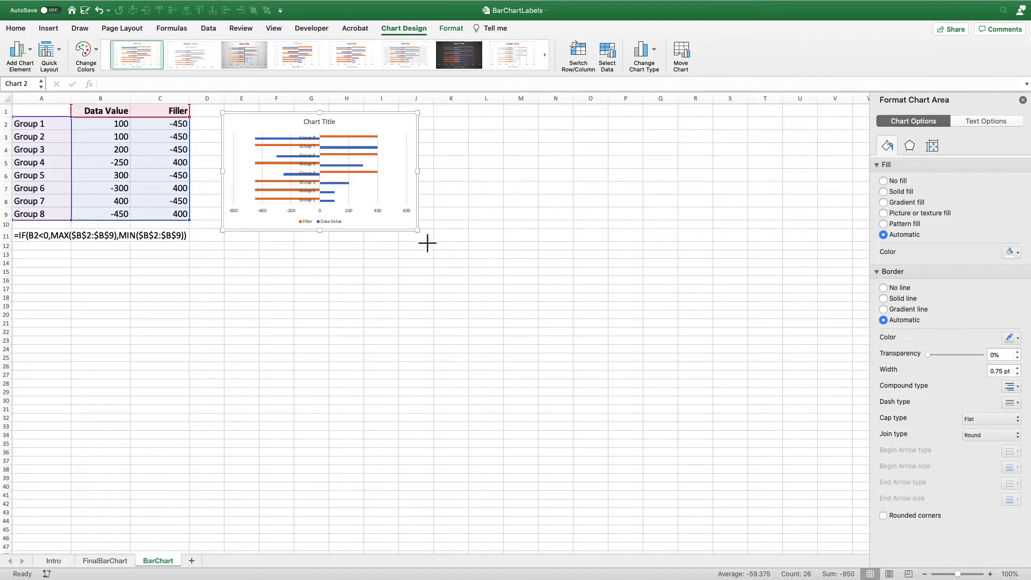
{"action": "left_click_drag", "start_coordinate": [417, 230], "coordinate": [604, 377]}
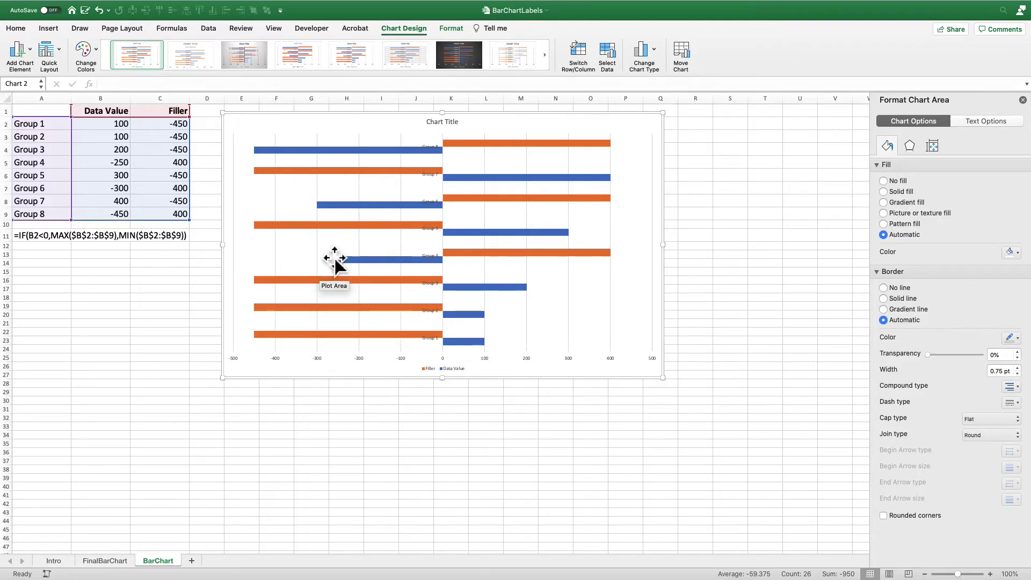
Step: Set the series overlap to 100% so Filler and Data Value bars share one row
{"action": "left_click", "coordinate": [463, 252]}
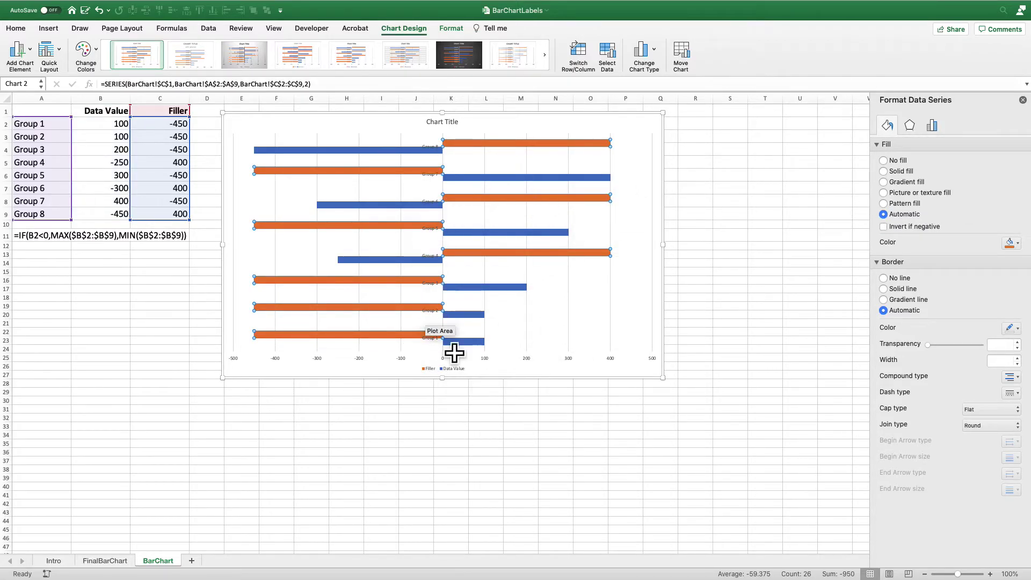
{"action": "left_click", "coordinate": [931, 126]}
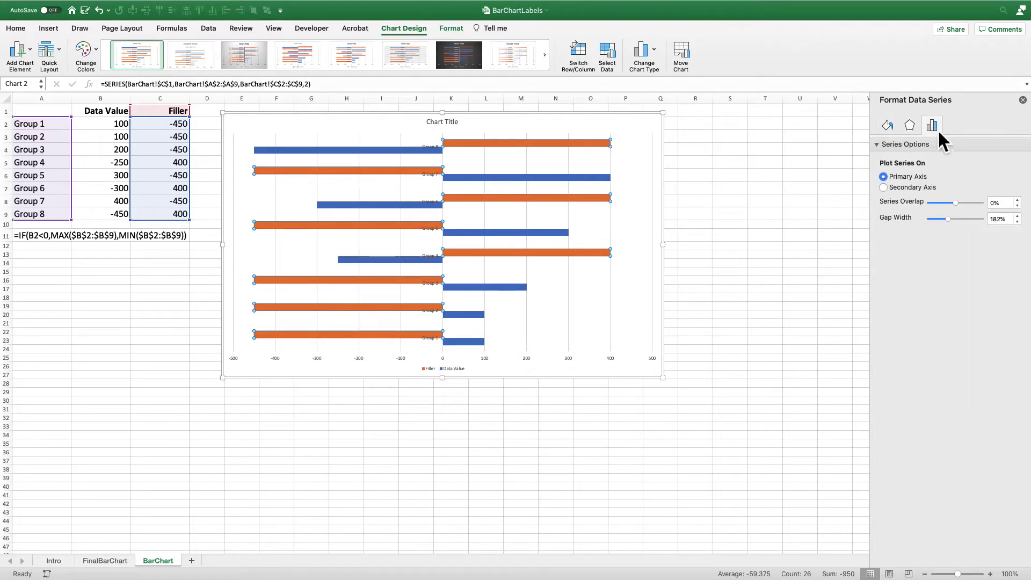
{"action": "left_click_drag", "start_coordinate": [958, 206], "coordinate": [963, 207]}
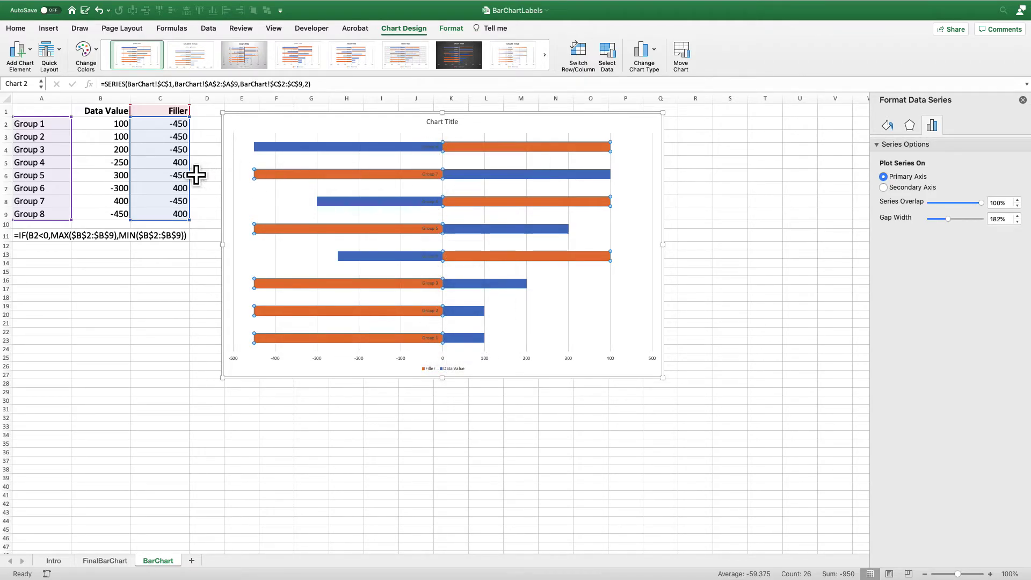
{"action": "left_click_drag", "start_coordinate": [70, 128], "coordinate": [63, 218]}
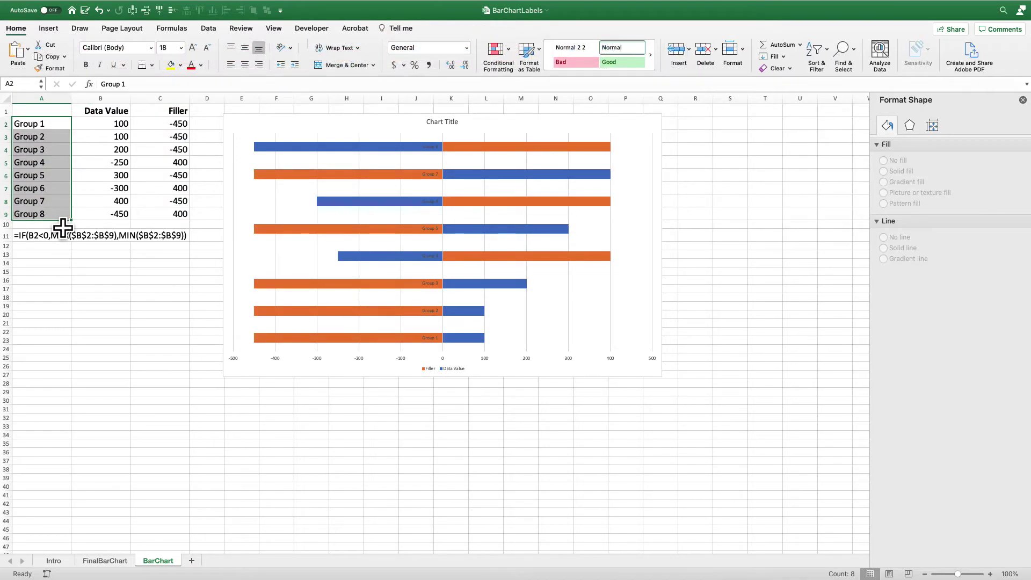
Step: On the category axis, tick Categories in reverse order and make the value axis cross at the maximum category
{"action": "left_click", "coordinate": [438, 179]}
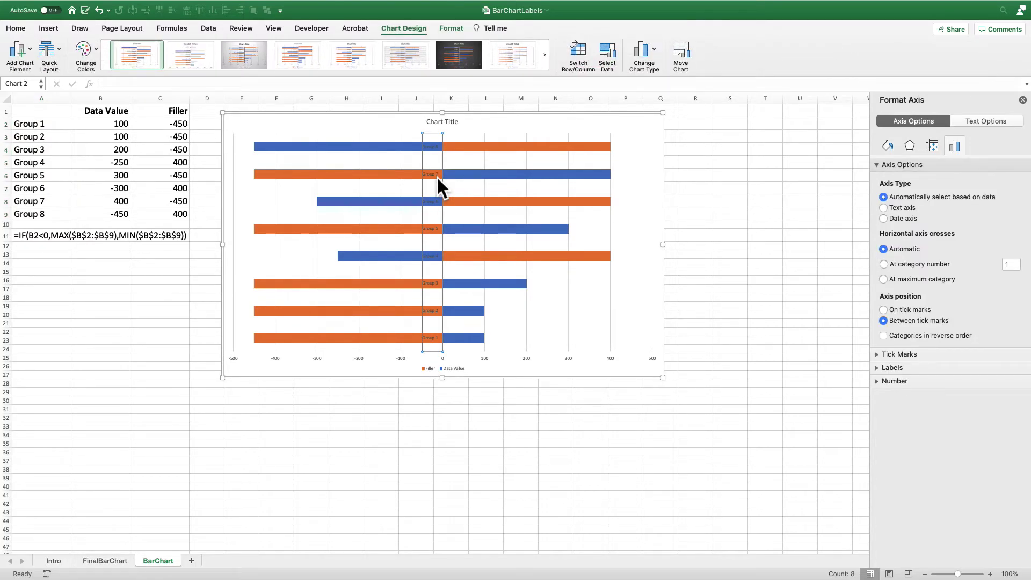
{"action": "right_click", "coordinate": [437, 175]}
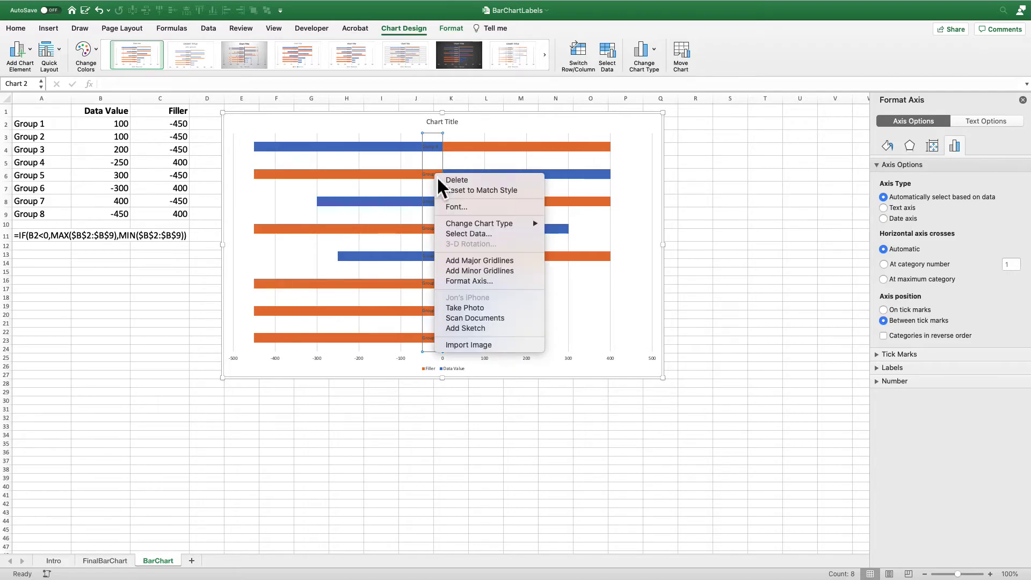
{"action": "left_click", "coordinate": [479, 283]}
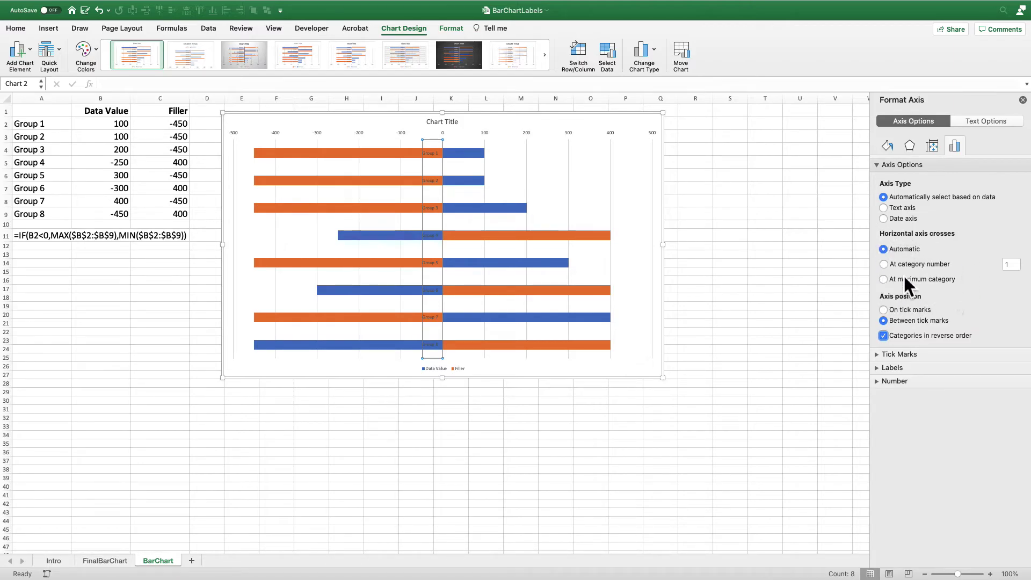
{"action": "left_click", "coordinate": [884, 279]}
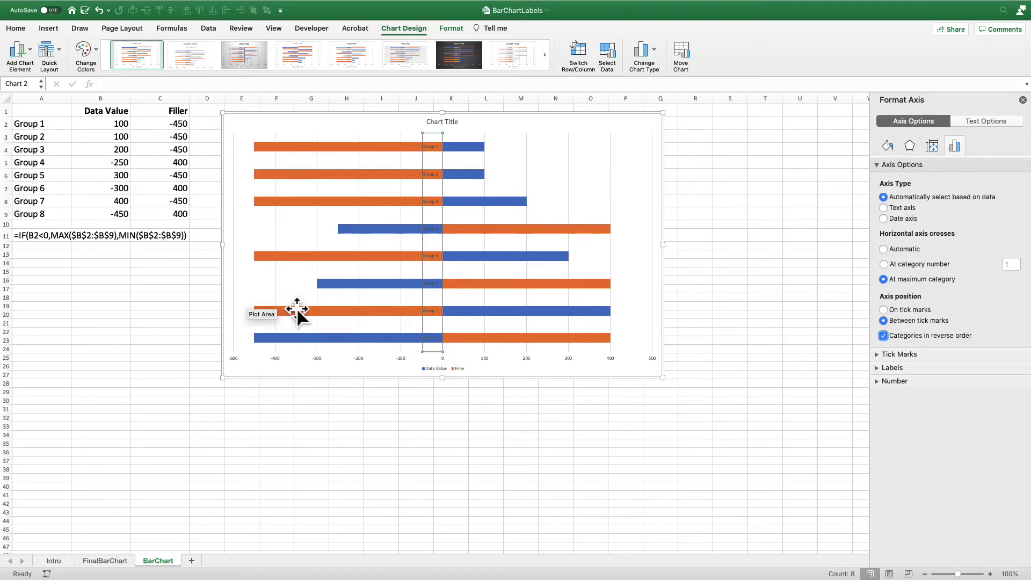
Step: Add data labels to the Filler series bars
{"action": "left_click", "coordinate": [331, 205]}
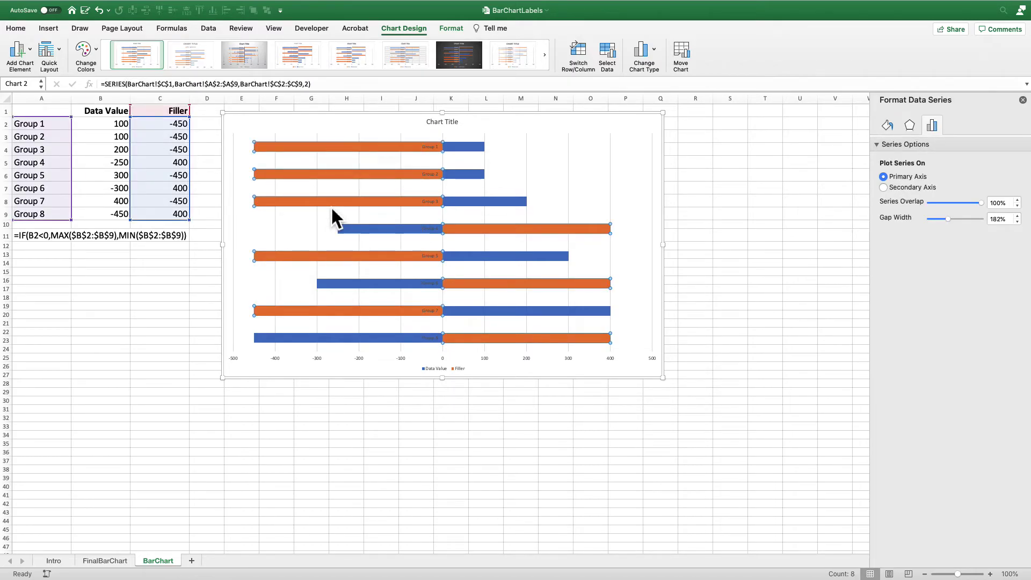
{"action": "right_click", "coordinate": [331, 205]}
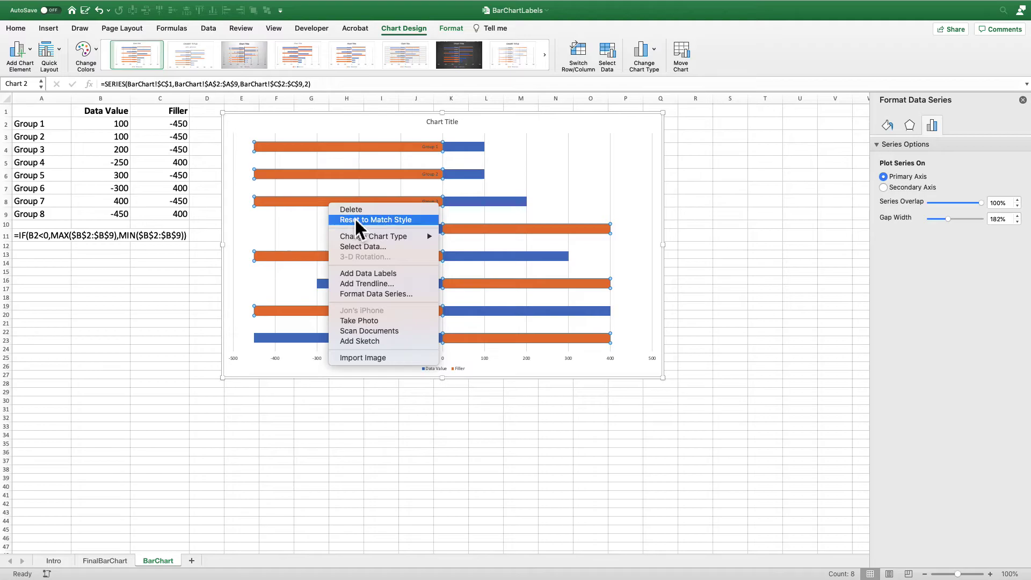
{"action": "left_click", "coordinate": [388, 272]}
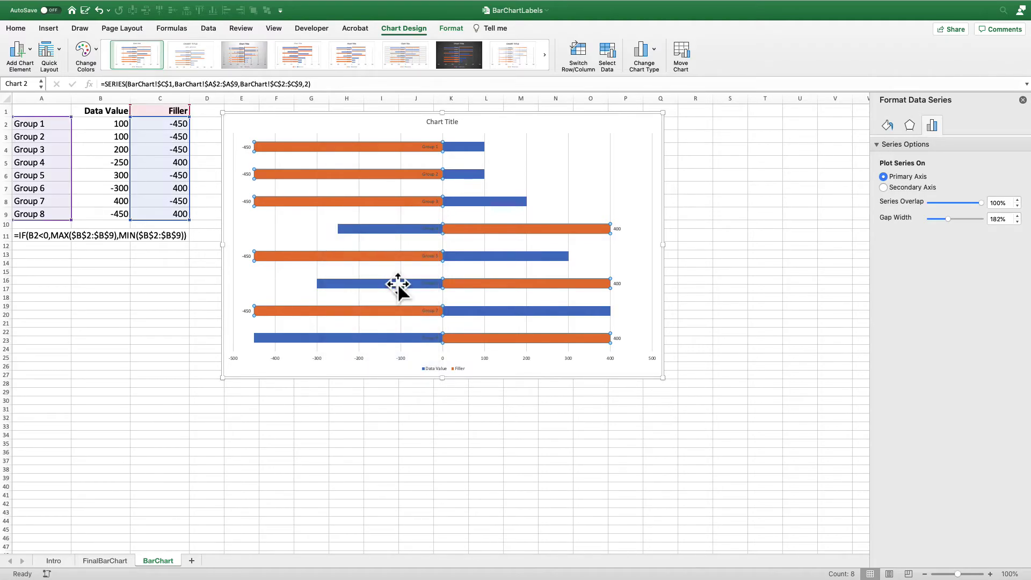
Step: Make the Filler labels show Category Name only, positioned at Inside Base
{"action": "left_click", "coordinate": [260, 214]}
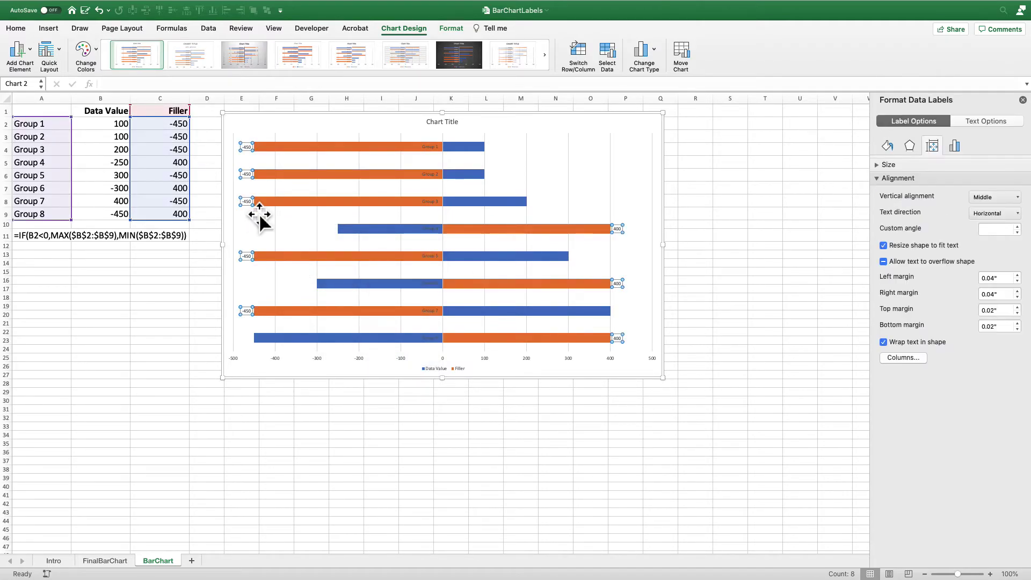
{"action": "left_click", "coordinate": [954, 146]}
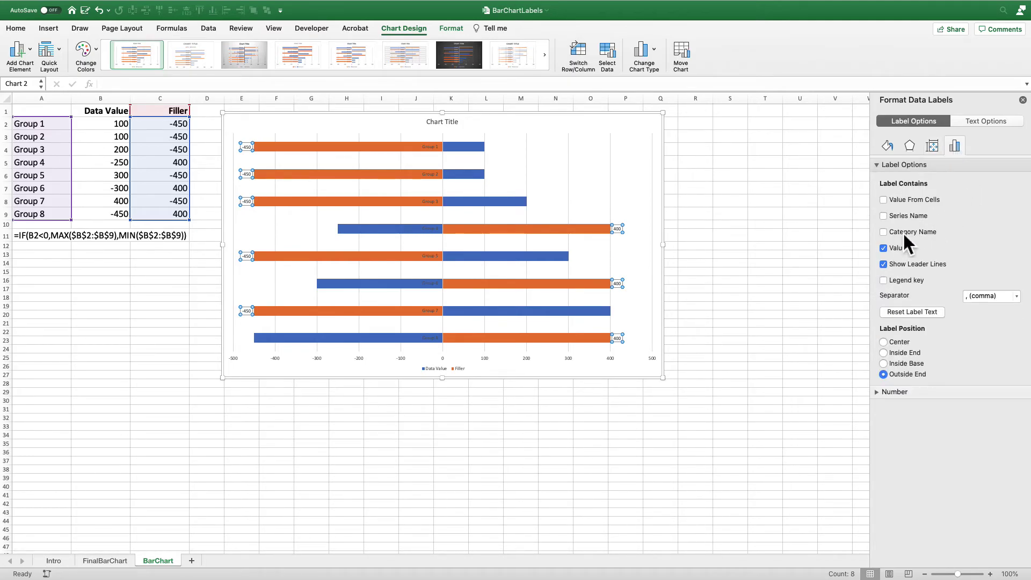
{"action": "left_click", "coordinate": [884, 233]}
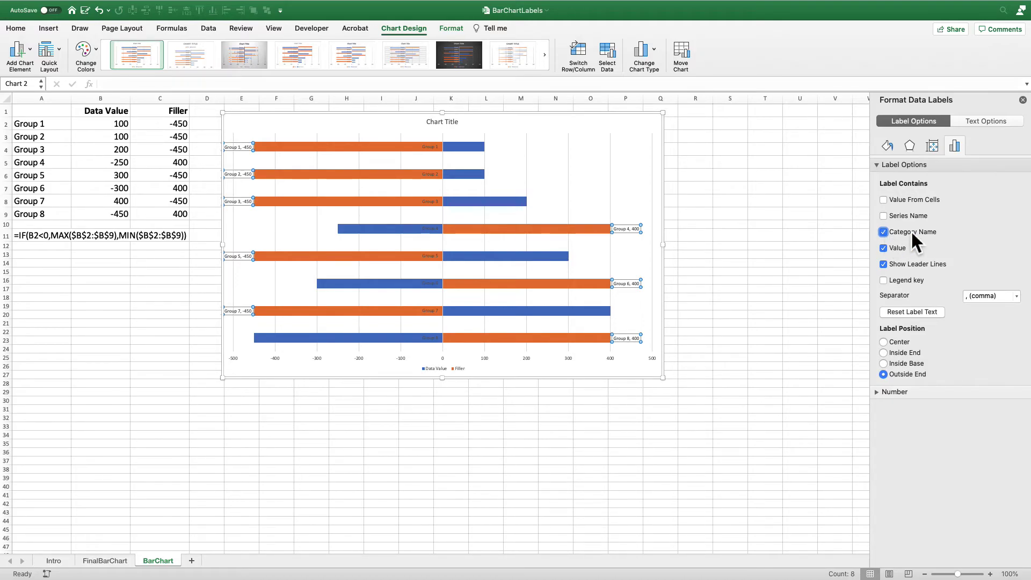
{"action": "left_click", "coordinate": [883, 248]}
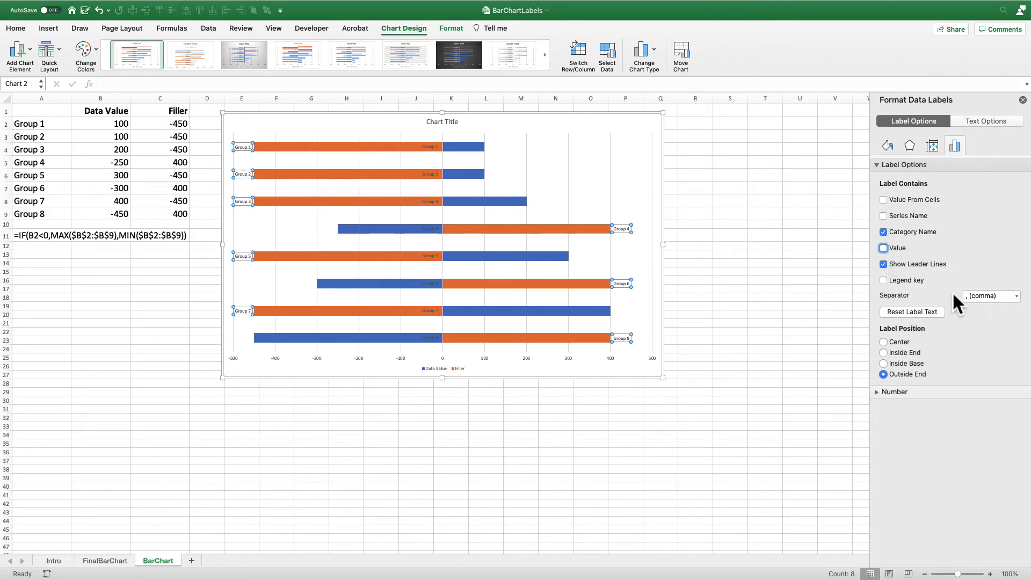
{"action": "left_click", "coordinate": [883, 363]}
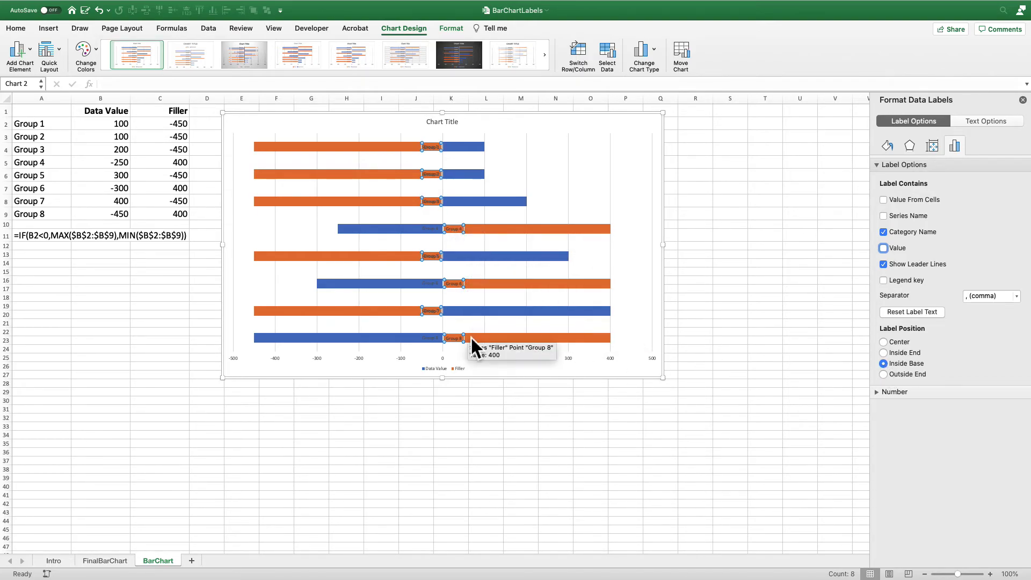
{"action": "left_click", "coordinate": [886, 374]}
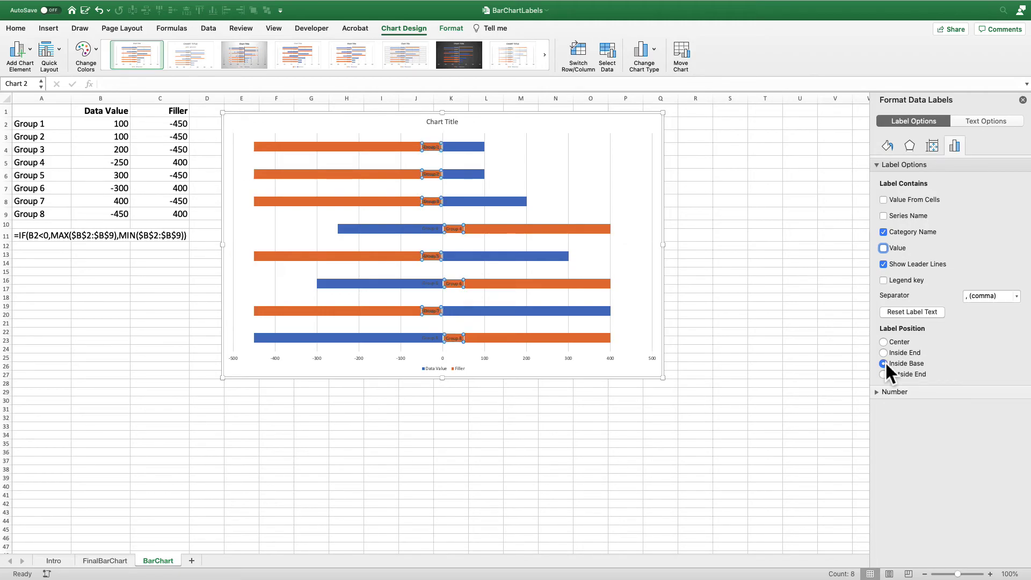
Step: Set the orange Filler bars to No fill so only the Data Value bars remain visible
{"action": "left_click", "coordinate": [436, 291]}
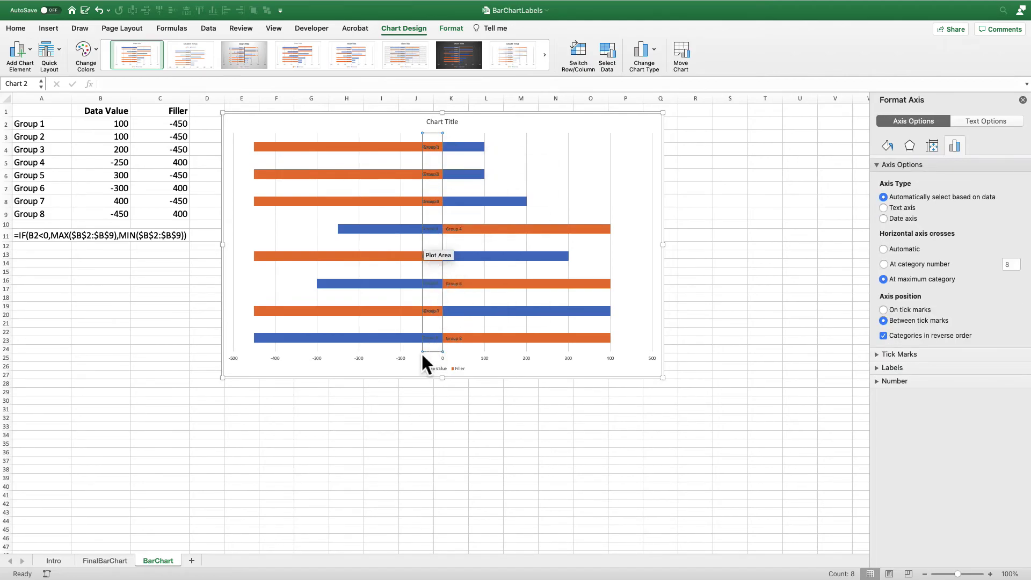
{"action": "left_click", "coordinate": [455, 410]}
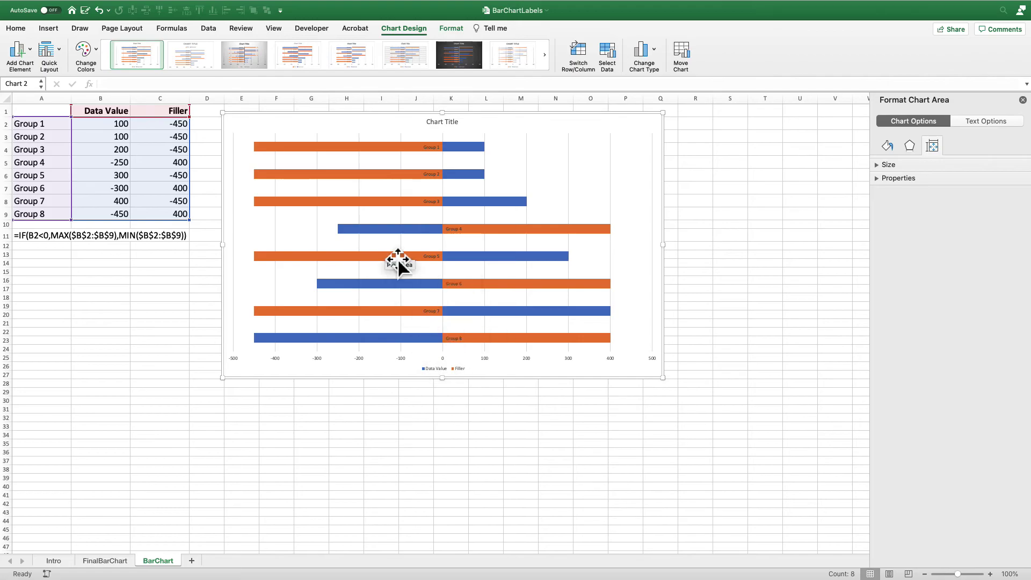
{"action": "left_click", "coordinate": [375, 203]}
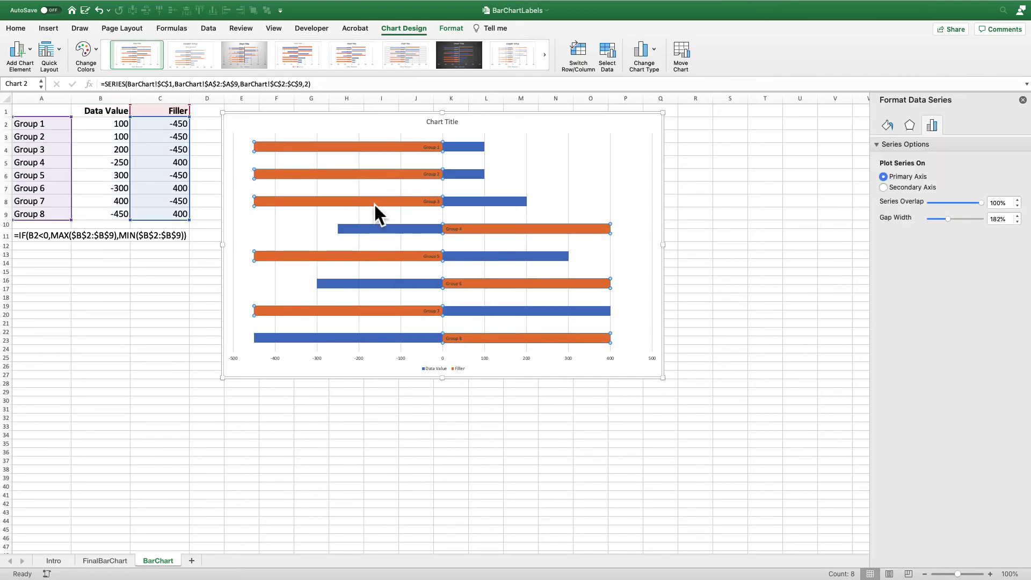
{"action": "left_click", "coordinate": [888, 124]}
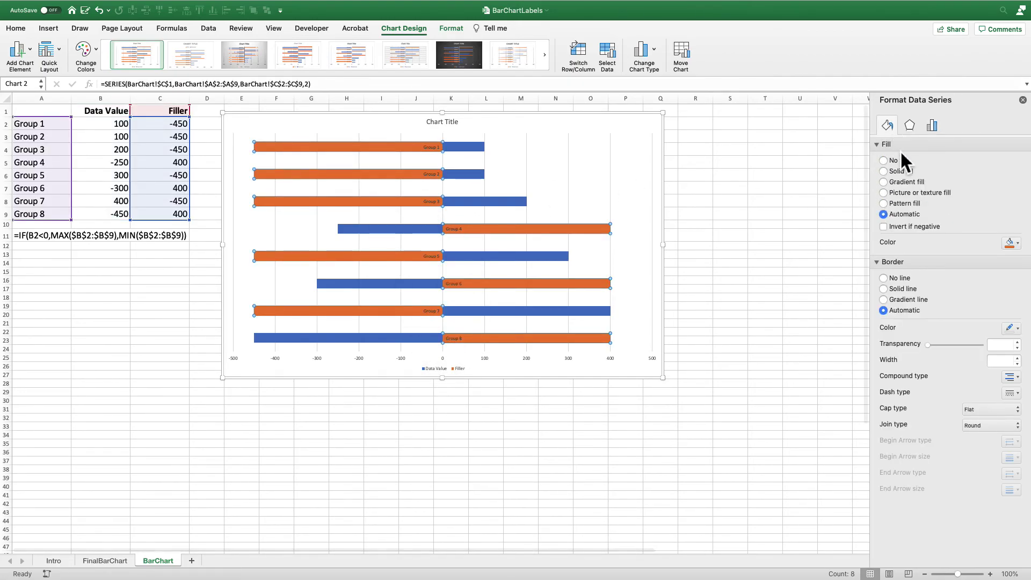
{"action": "left_click", "coordinate": [885, 160]}
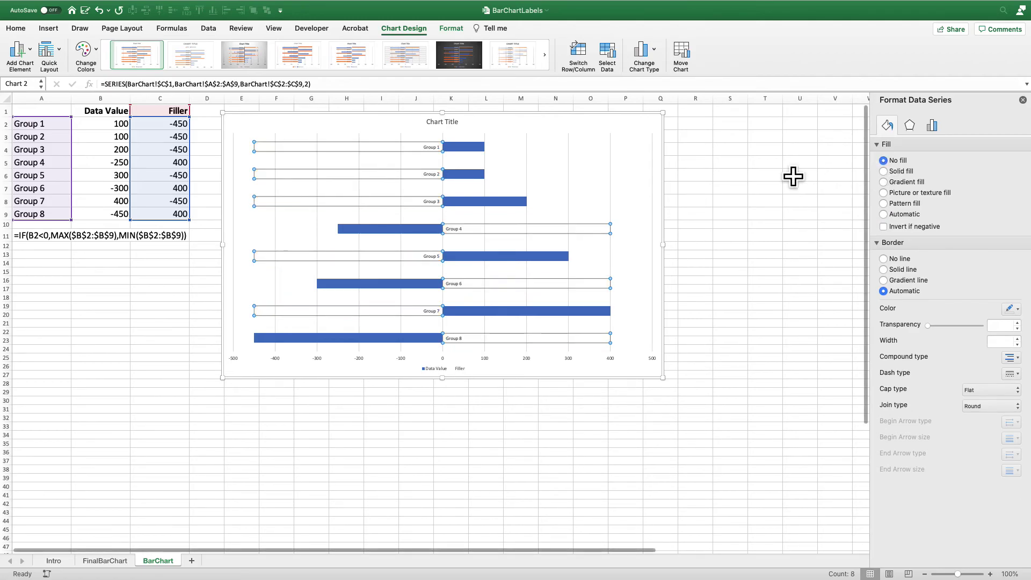
{"action": "left_click", "coordinate": [635, 128]}
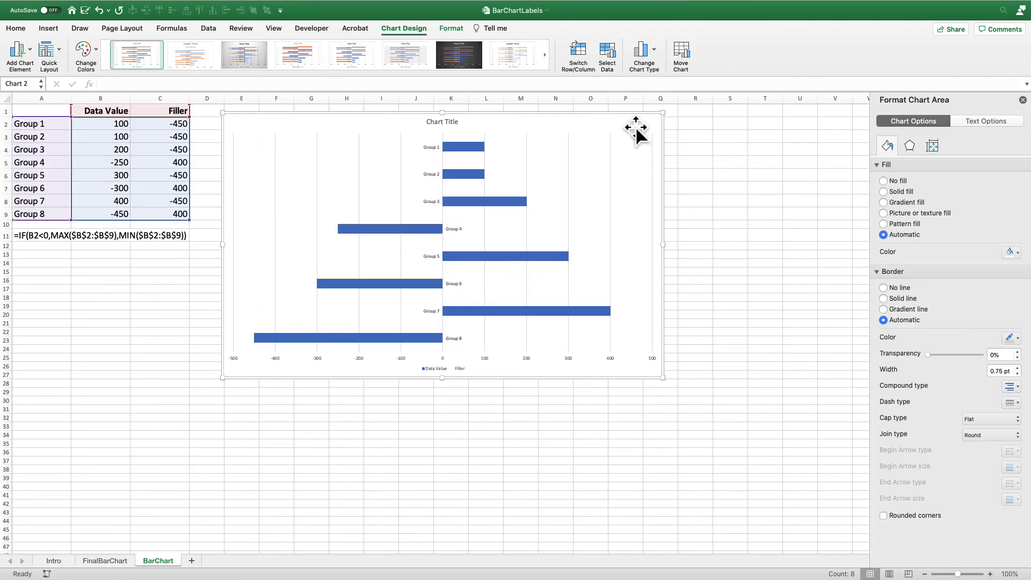
Step: Set the Data Value series gap width to 96%
{"action": "left_click", "coordinate": [473, 151]}
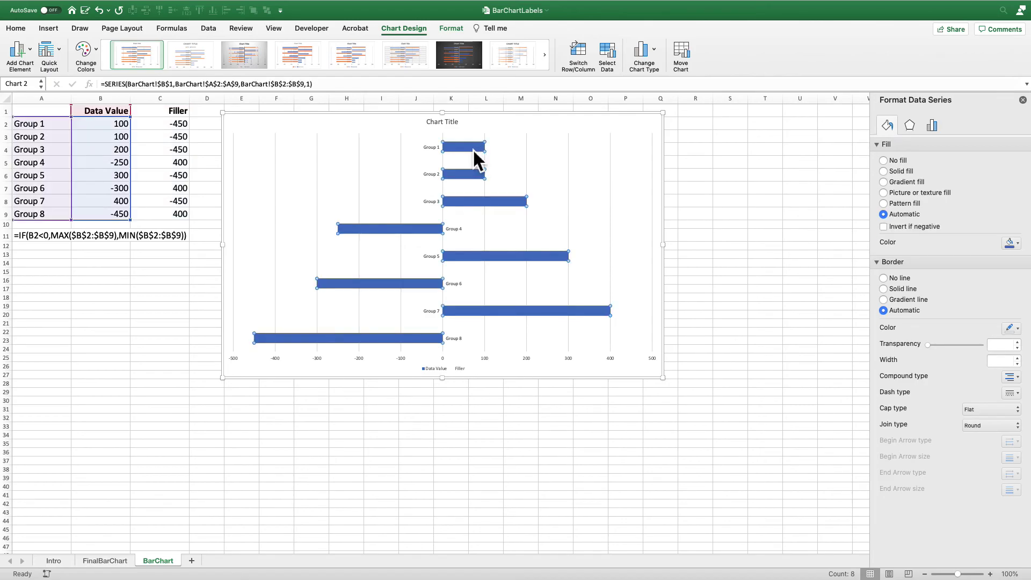
{"action": "left_click", "coordinate": [936, 127]}
{"action": "left_click_drag", "start_coordinate": [950, 220], "coordinate": [942, 221]}
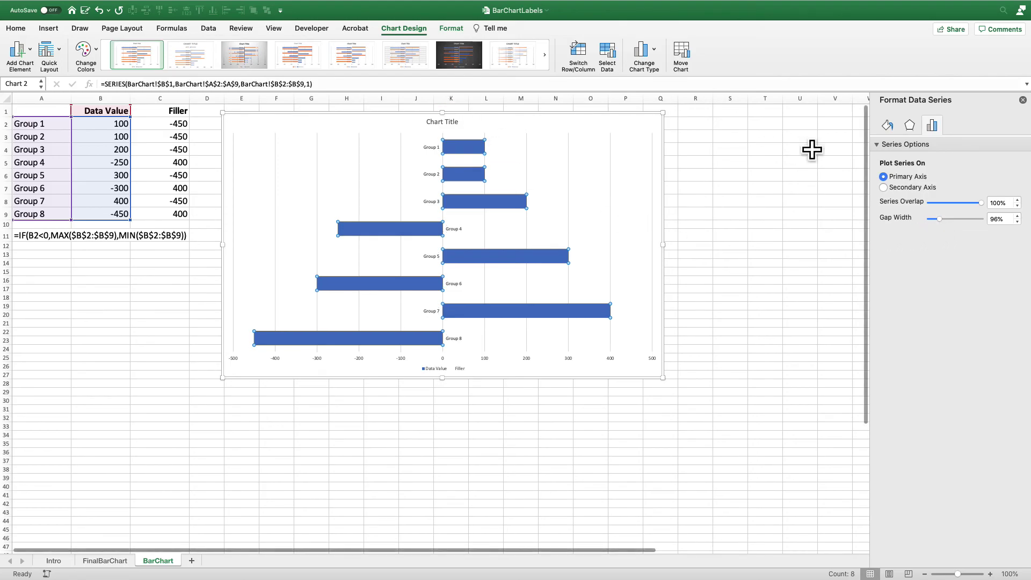
Step: Give the Data Value bars a solid light blue fill
{"action": "left_click", "coordinate": [887, 125]}
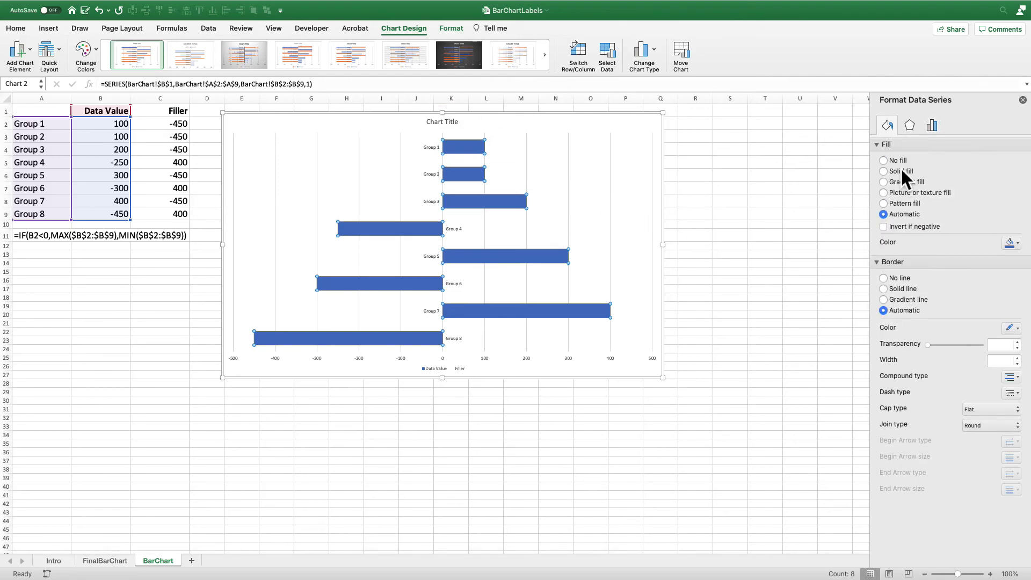
{"action": "left_click", "coordinate": [907, 170]}
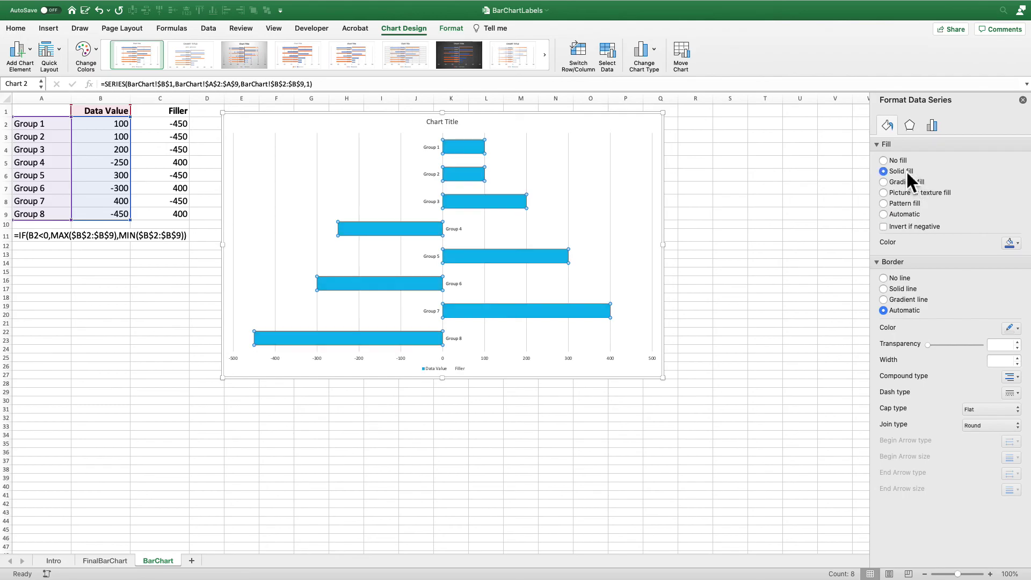
{"action": "left_click", "coordinate": [1010, 243]}
{"action": "left_click", "coordinate": [992, 345]}
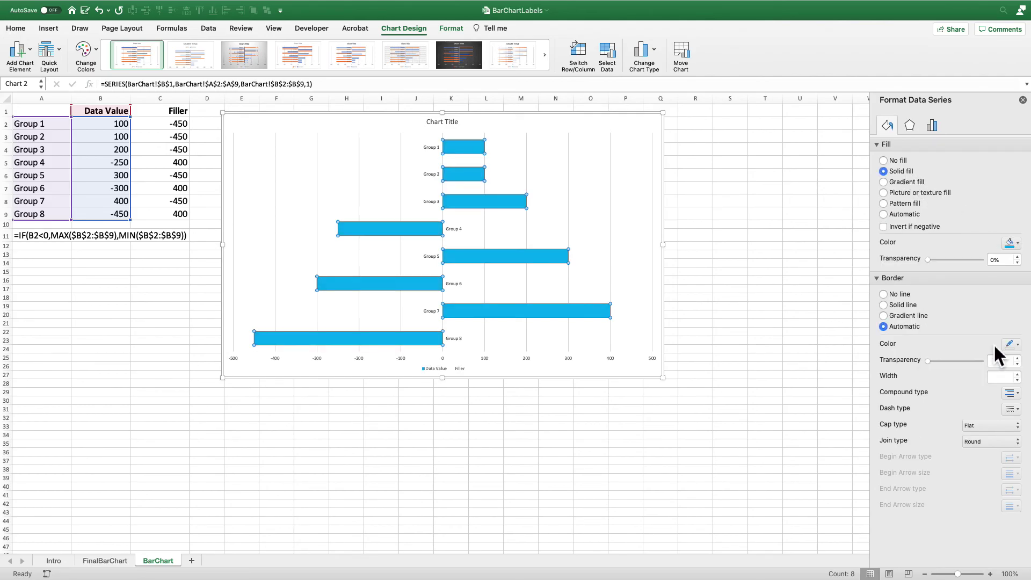
{"action": "left_click", "coordinate": [568, 125]}
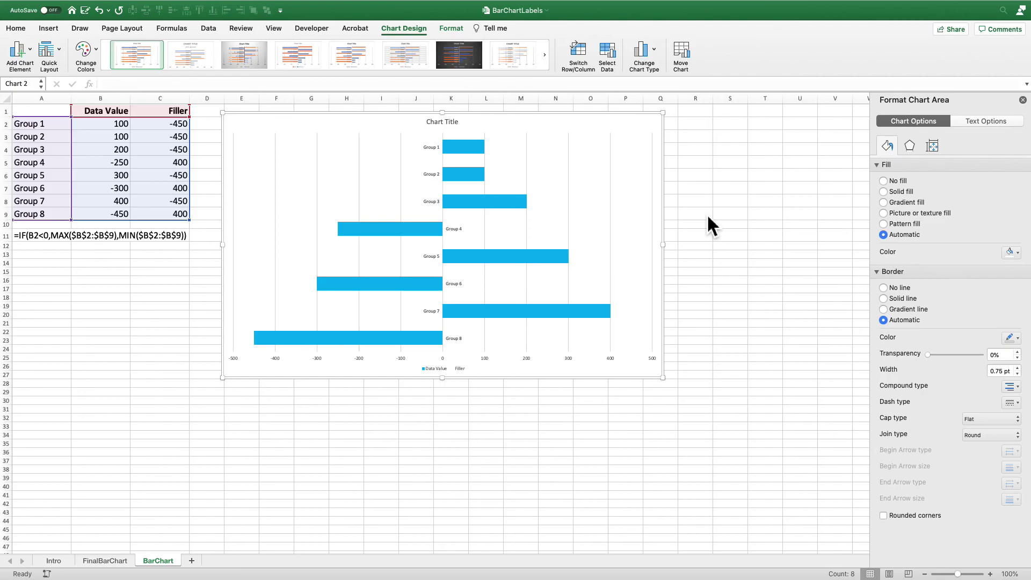
Step: Go to the Intro sheet with the PolicyViz title page
{"action": "left_click", "coordinate": [53, 561]}
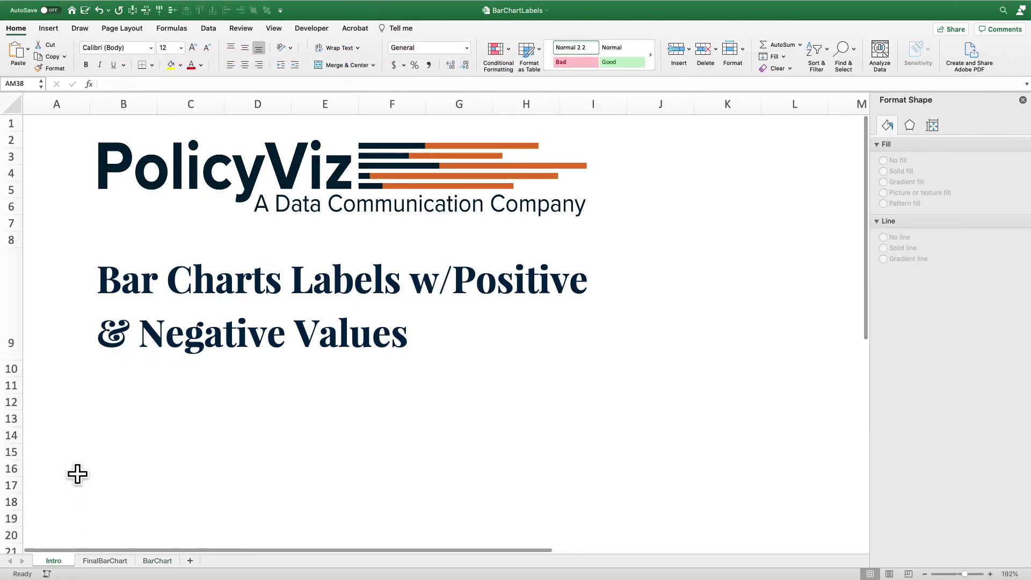